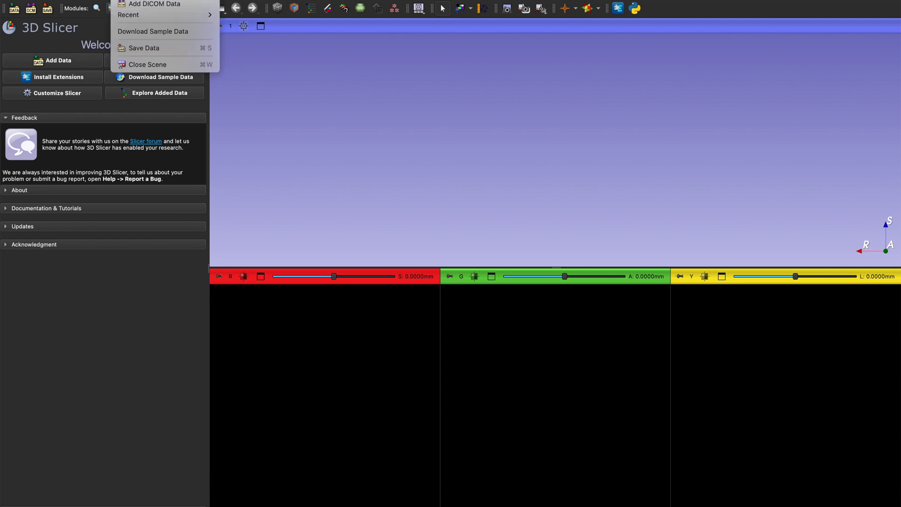
Load the file "Grylloblatta masked.nrrd" into the scene as a volume.
{"action": "left_click", "coordinate": [146, 0]}
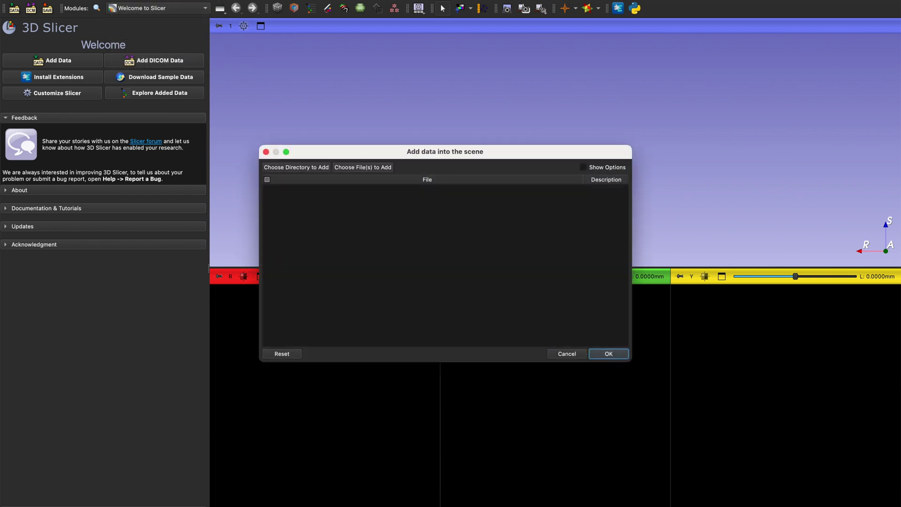
{"action": "left_click", "coordinate": [357, 165]}
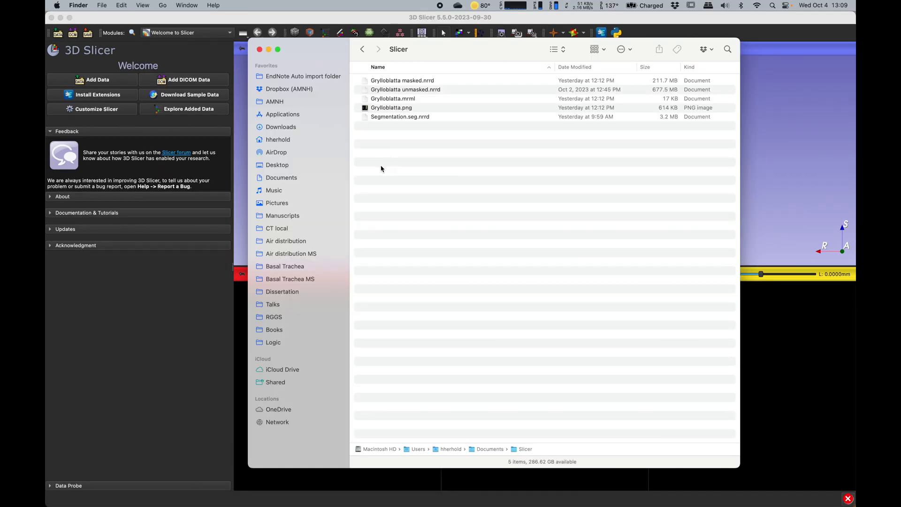
{"action": "left_click", "coordinate": [375, 91]}
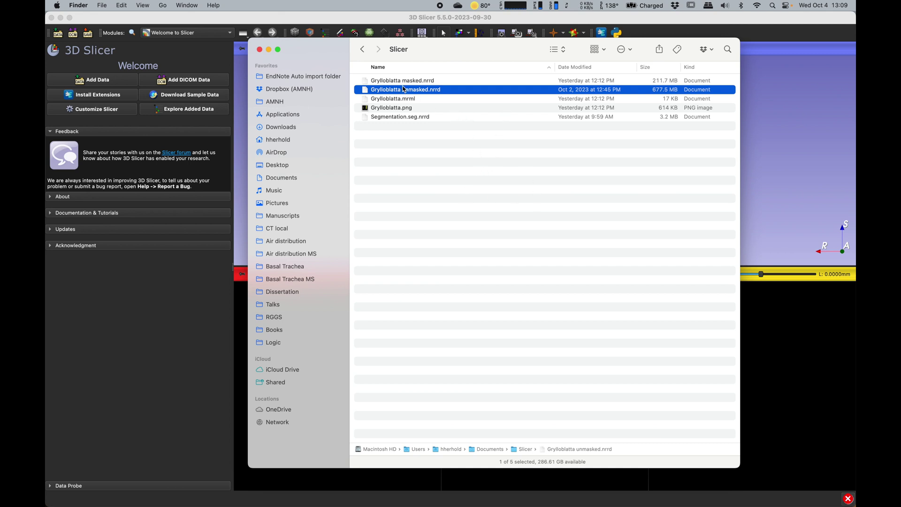
{"action": "key", "text": "Up"}
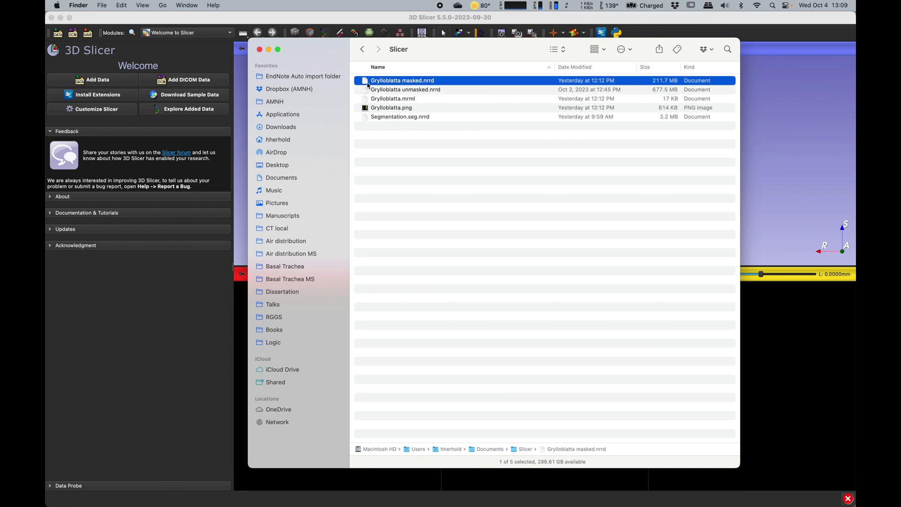
{"action": "left_click_drag", "start_coordinate": [368, 83], "coordinate": [752, 119]}
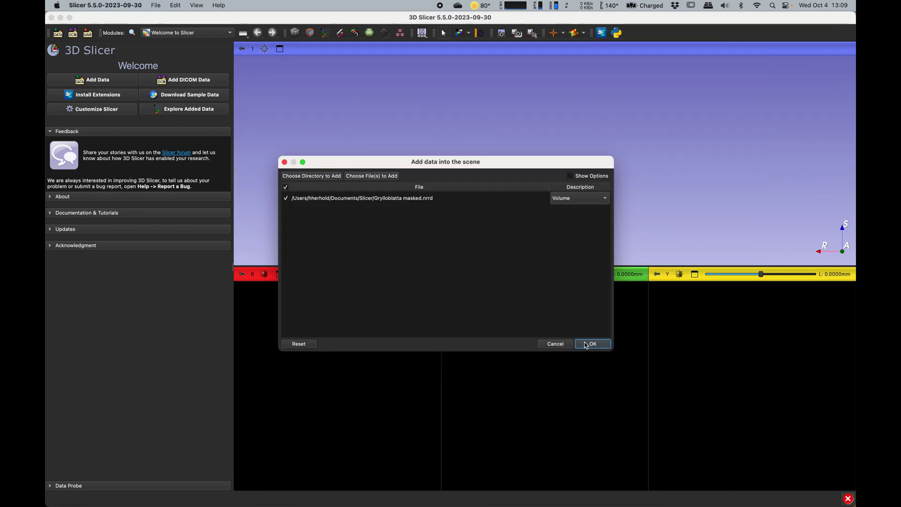
{"action": "left_click", "coordinate": [586, 344]}
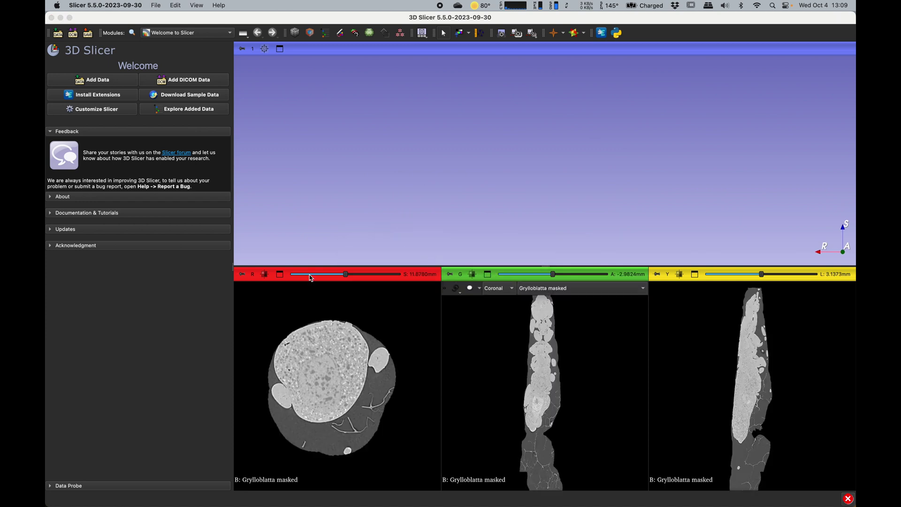
Add a segment for the Grylloblatta masked volume in the Segment Editor and name it "body".
{"action": "mouse_move", "coordinate": [345, 277]}
{"action": "left_mouse_down"}
{"action": "mouse_move", "coordinate": [308, 277]}
{"action": "mouse_move", "coordinate": [354, 277]}
{"action": "left_mouse_up"}
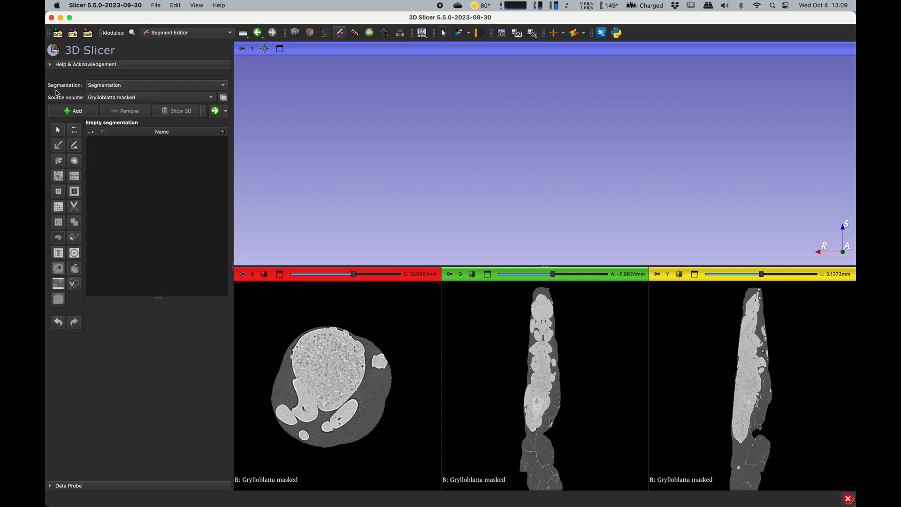
{"action": "left_click", "coordinate": [72, 111]}
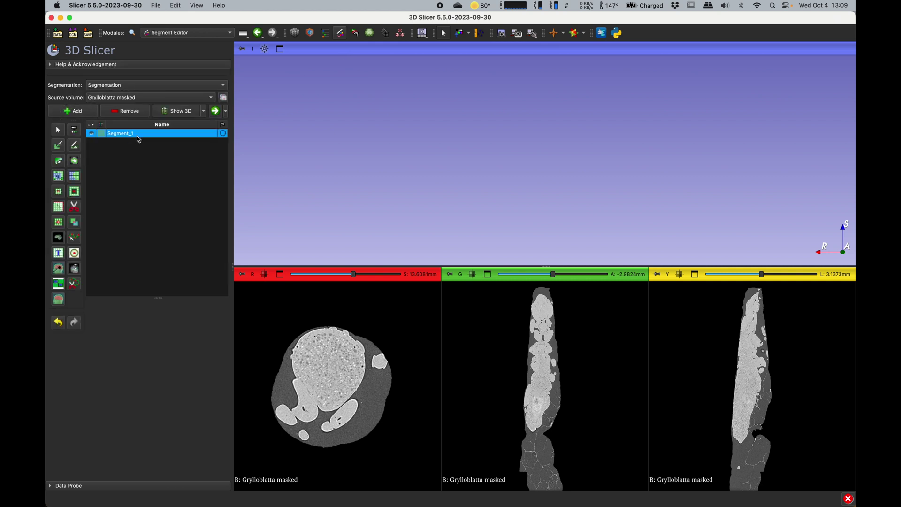
{"action": "double_click", "coordinate": [137, 135]}
{"action": "type", "text": "body"}
{"action": "key", "text": "Return"}
Change the body segment's colour to the custom yellow #ffff00.
{"action": "double_click", "coordinate": [102, 134]}
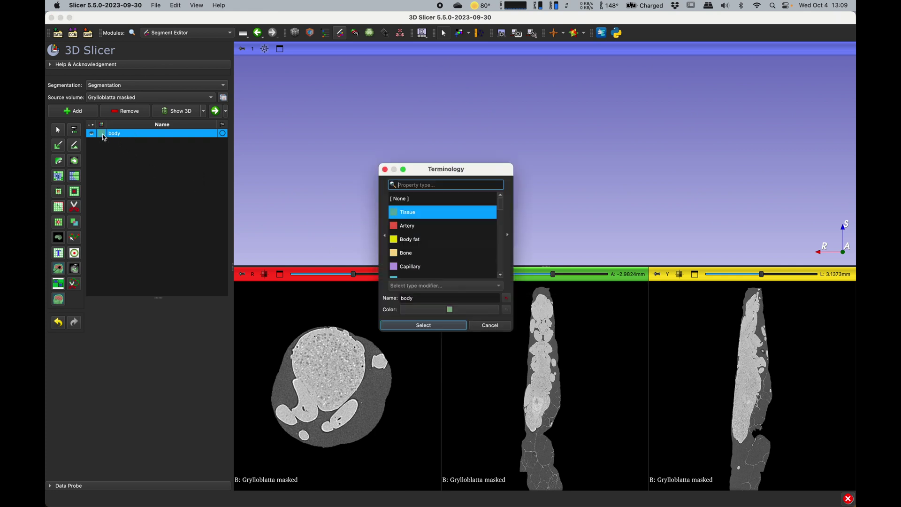
{"action": "left_click", "coordinate": [483, 311]}
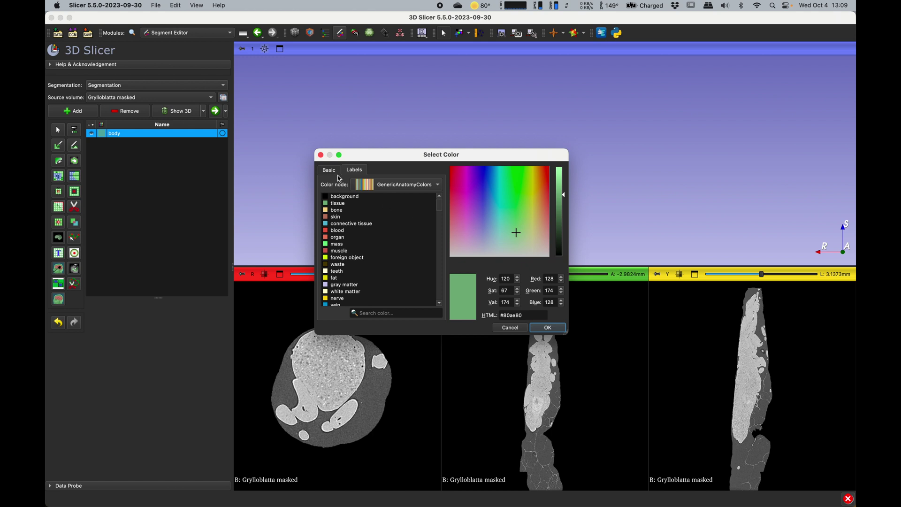
{"action": "left_click", "coordinate": [329, 170]}
{"action": "left_click", "coordinate": [395, 292]}
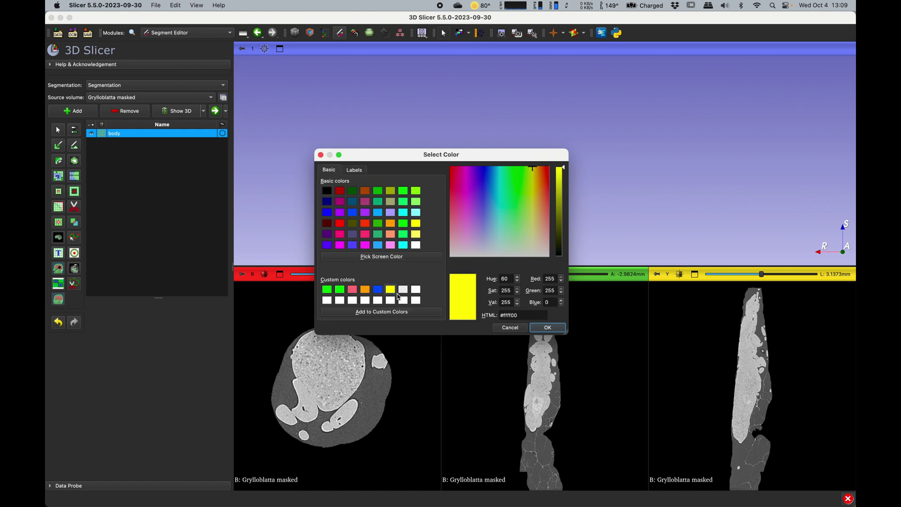
{"action": "left_click", "coordinate": [538, 329]}
{"action": "left_click", "coordinate": [469, 323]}
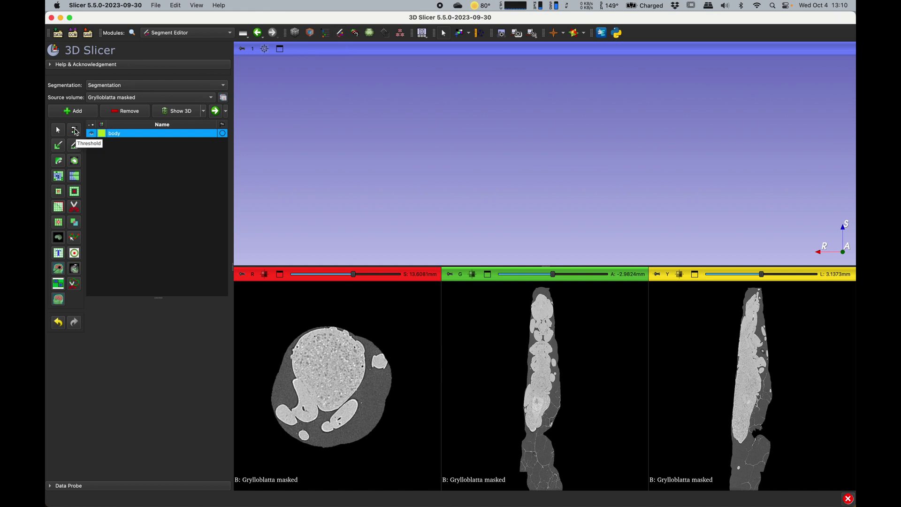
Start a Threshold on the body segment with a lower limit of 25578 and probe the voxel intensities in the enlarged axial slice.
{"action": "left_click", "coordinate": [74, 130]}
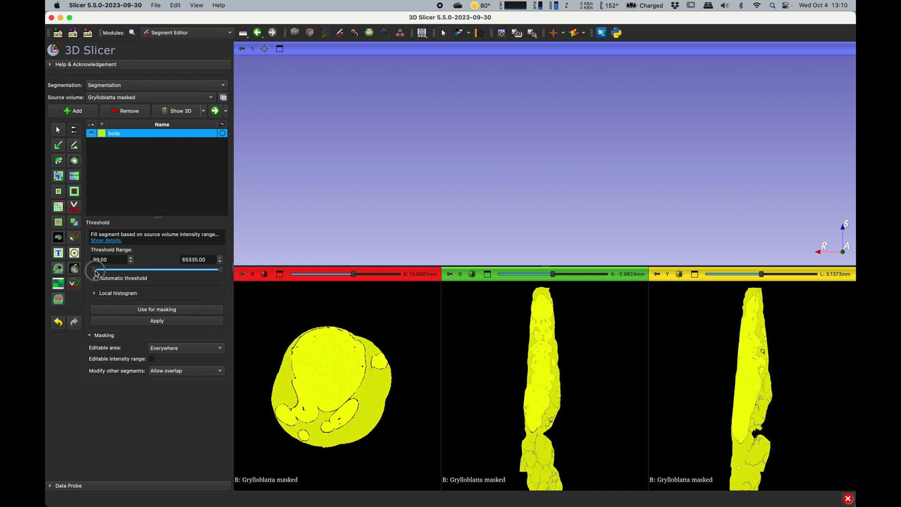
{"action": "left_click_drag", "start_coordinate": [95, 273], "coordinate": [146, 271]}
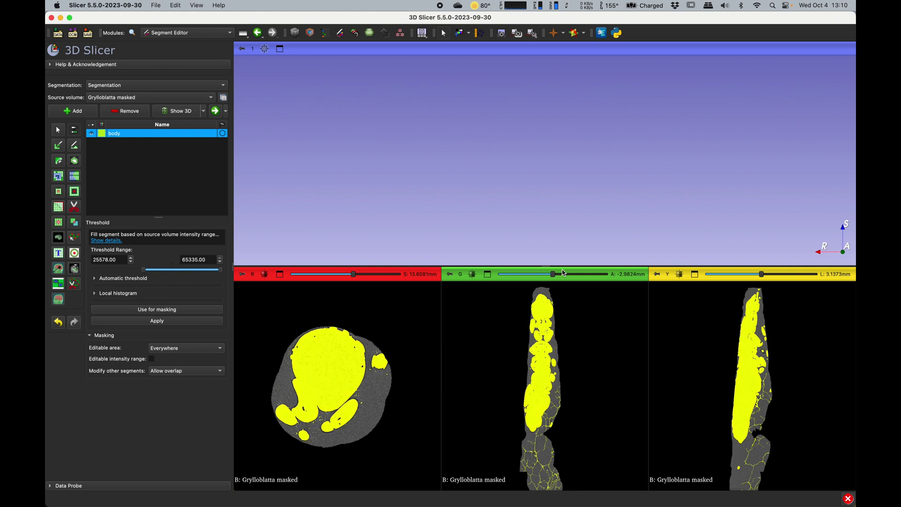
{"action": "left_click_drag", "start_coordinate": [549, 267], "coordinate": [547, 124]}
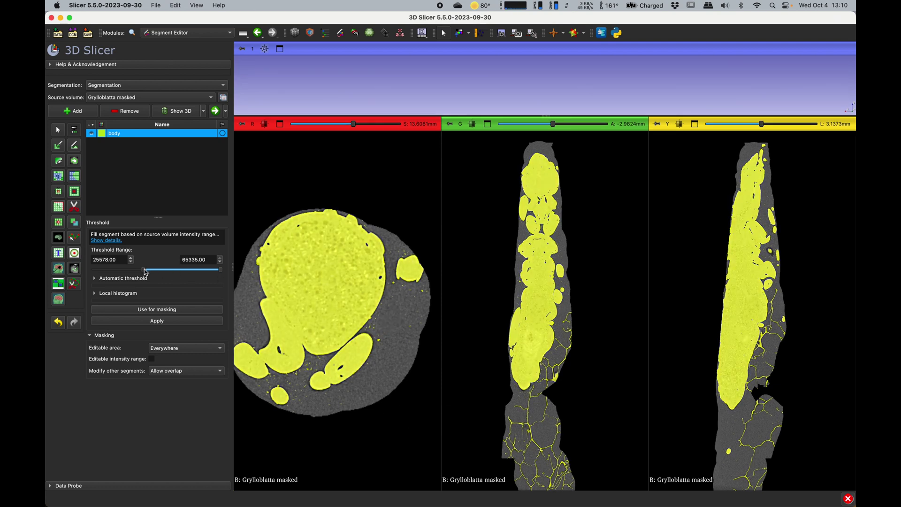
{"action": "left_click", "coordinate": [111, 485]}
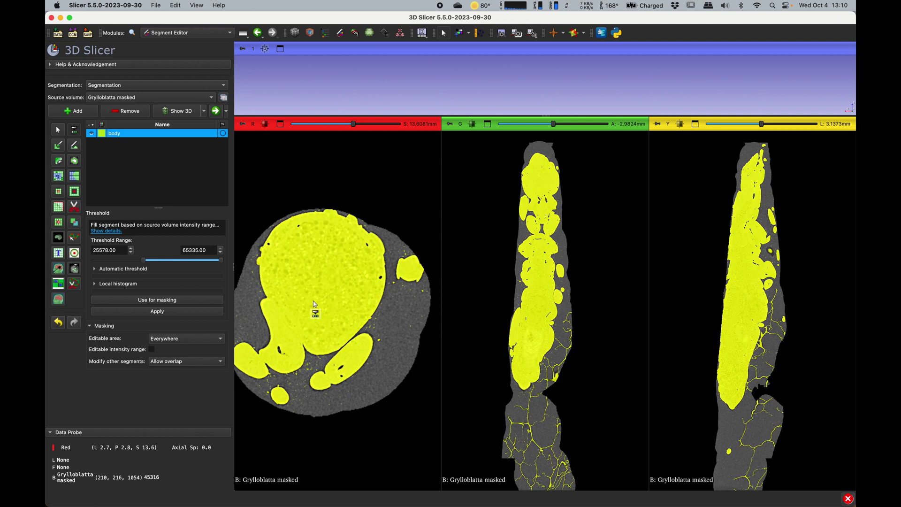
{"action": "left_click_drag", "start_coordinate": [314, 302], "coordinate": [328, 314]}
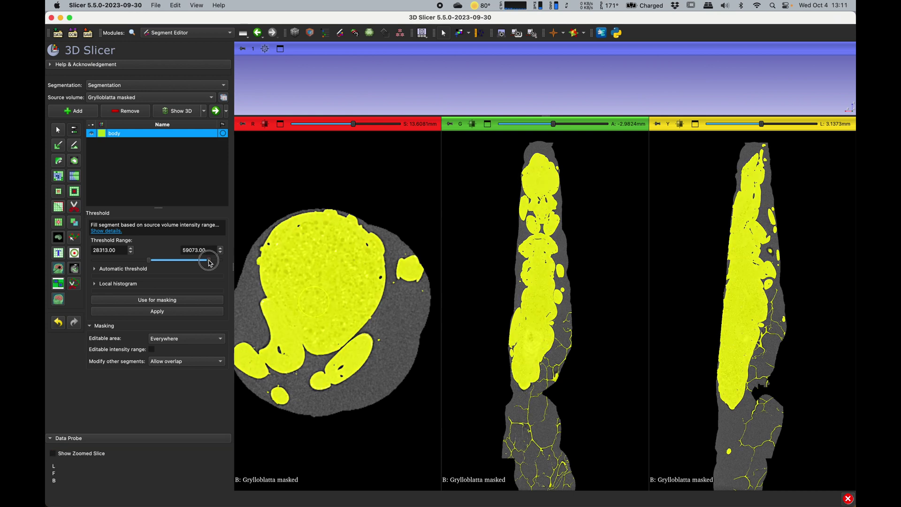
Set the threshold range to 31056.80–65335.00 and apply it to the body segment.
{"action": "left_click_drag", "start_coordinate": [209, 263], "coordinate": [241, 258]}
{"action": "left_click_drag", "start_coordinate": [152, 264], "coordinate": [154, 265]}
{"action": "scroll", "coordinate": [365, 284], "scroll_direction": "up", "scroll_amount": 1}
{"action": "scroll", "coordinate": [366, 284], "scroll_direction": "up", "scroll_amount": 3}
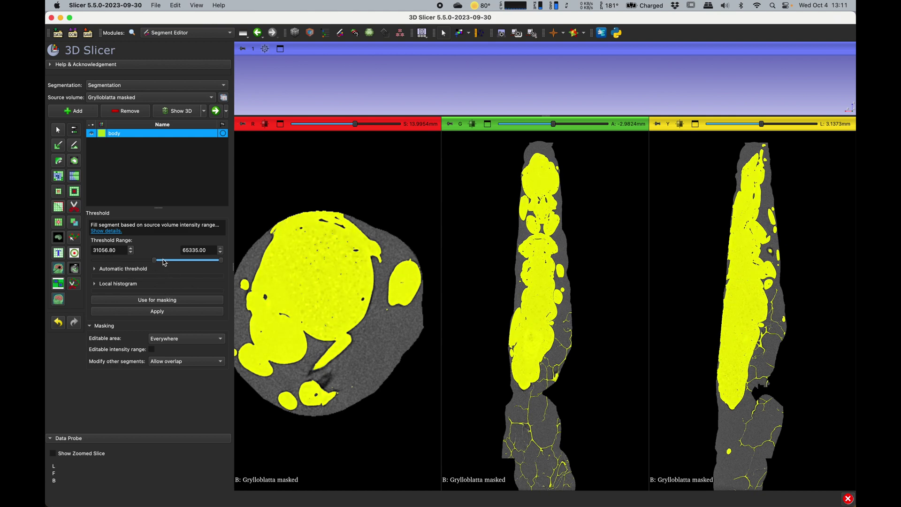
{"action": "left_click", "coordinate": [180, 312]}
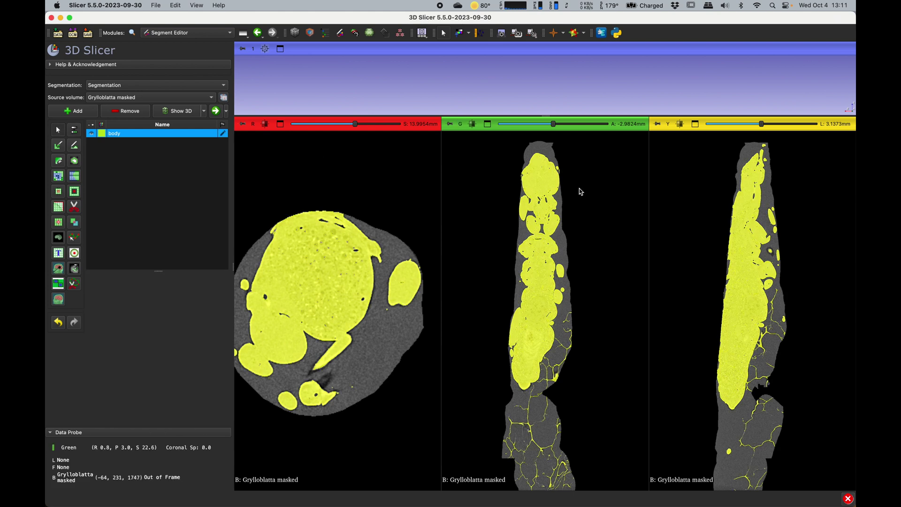
Examine the thresholded body segment across the axial slices and along the specimen in the coronal slice.
{"action": "scroll", "coordinate": [412, 253], "scroll_direction": "up", "scroll_amount": 1}
{"action": "scroll", "coordinate": [413, 253], "scroll_direction": "up", "scroll_amount": 2}
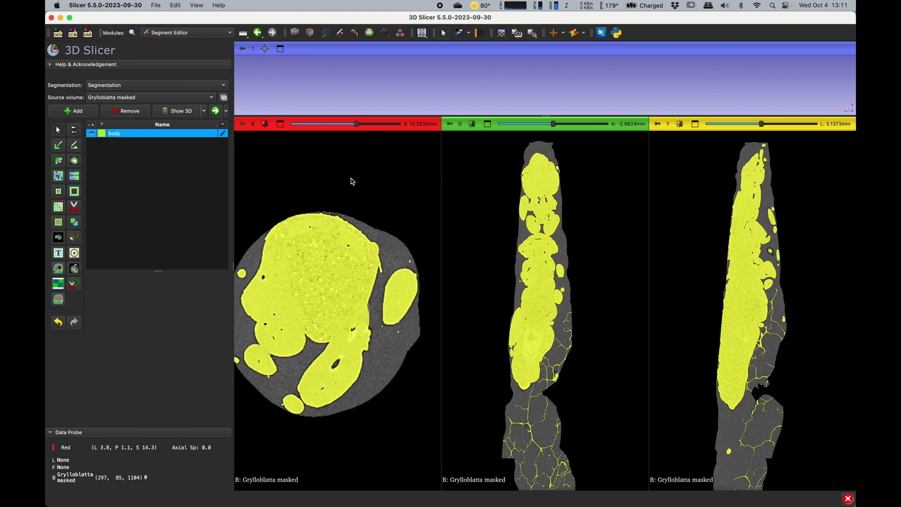
{"action": "left_click", "coordinate": [357, 124]}
{"action": "mouse_move", "coordinate": [357, 125]}
{"action": "left_mouse_down"}
{"action": "mouse_move", "coordinate": [328, 125]}
{"action": "mouse_move", "coordinate": [351, 125]}
{"action": "left_mouse_up"}
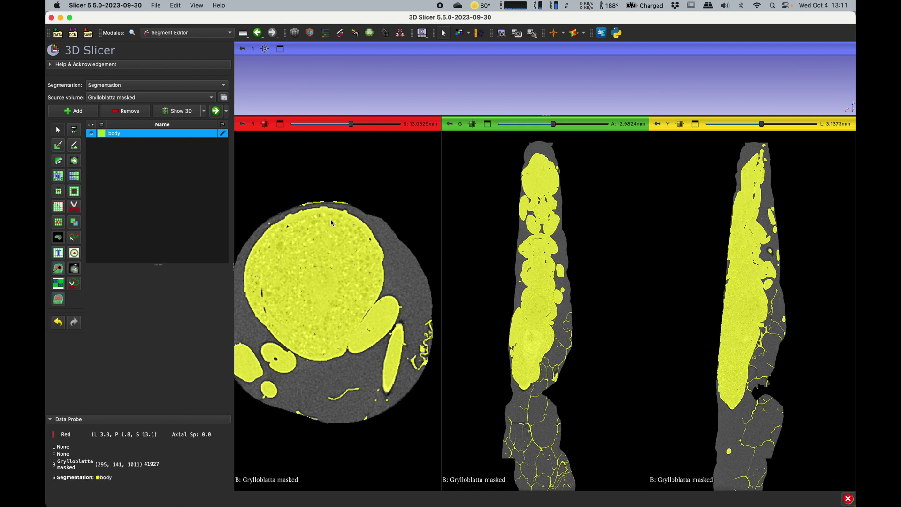
{"action": "scroll", "coordinate": [361, 206], "scroll_direction": "up", "scroll_amount": 4}
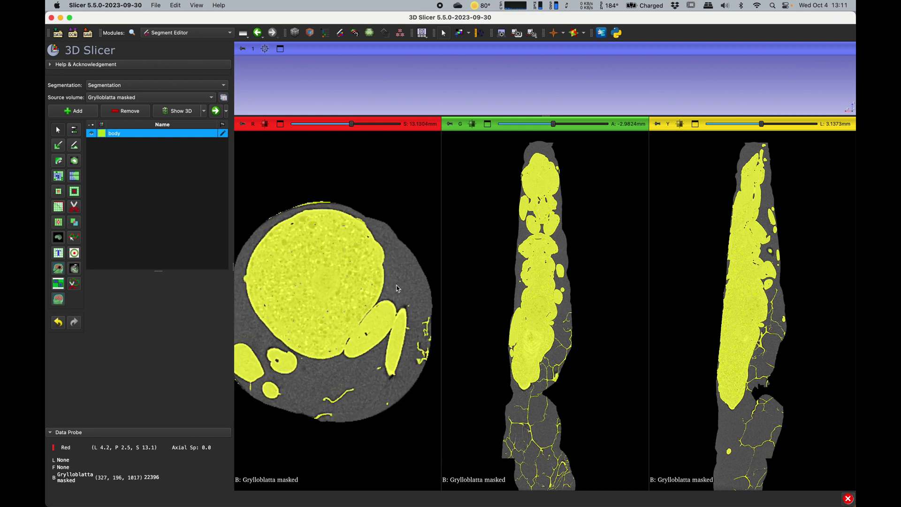
{"action": "middle_click_drag", "start_coordinate": [540, 384], "coordinate": [540, 301]}
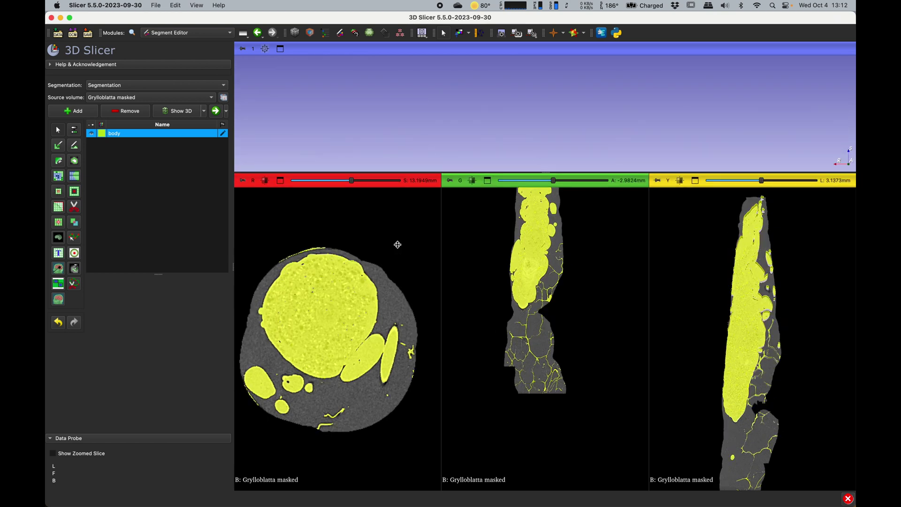
{"action": "left_click_drag", "start_coordinate": [398, 244], "coordinate": [399, 253]}
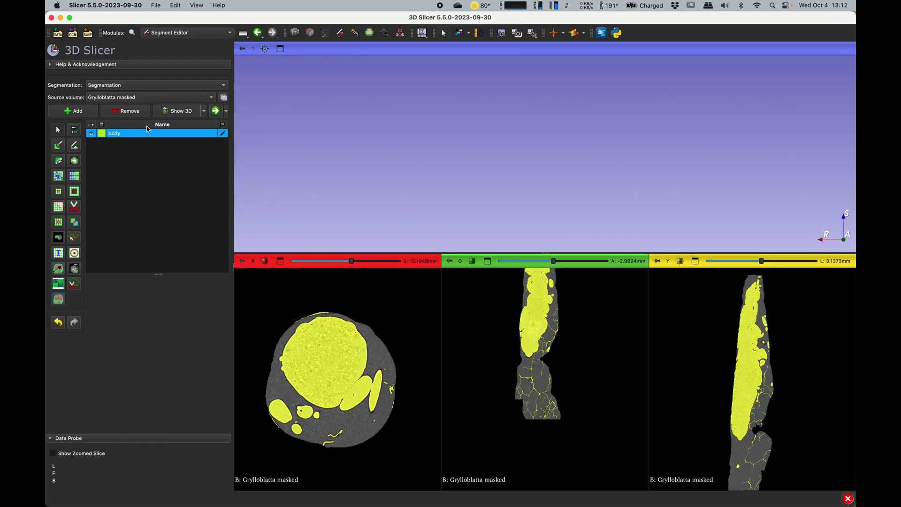
{"action": "left_click", "coordinate": [476, 314]}
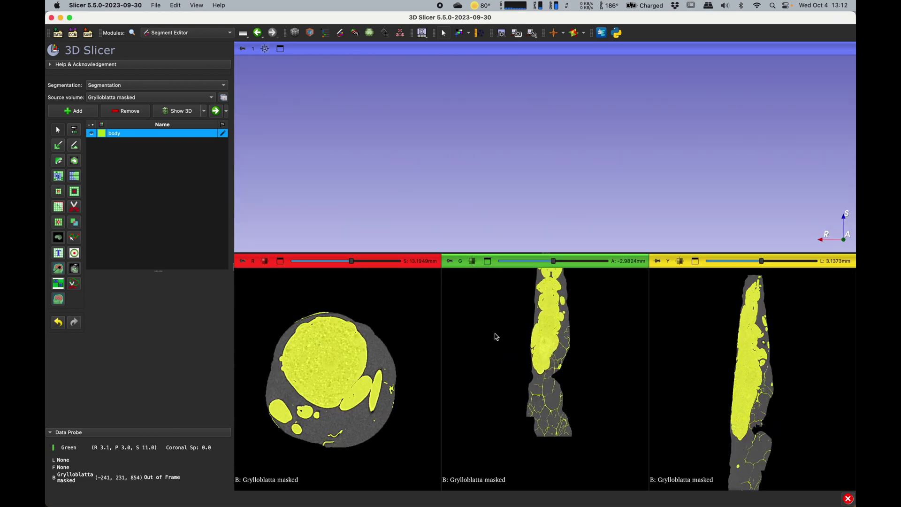
Show the body segment as a surface in the 3D view.
{"action": "left_click", "coordinate": [204, 111]}
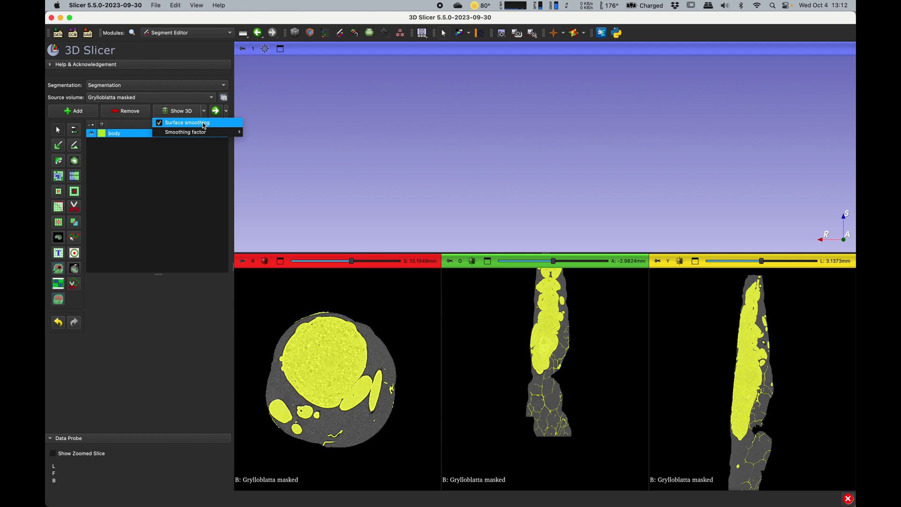
{"action": "left_click", "coordinate": [243, 197]}
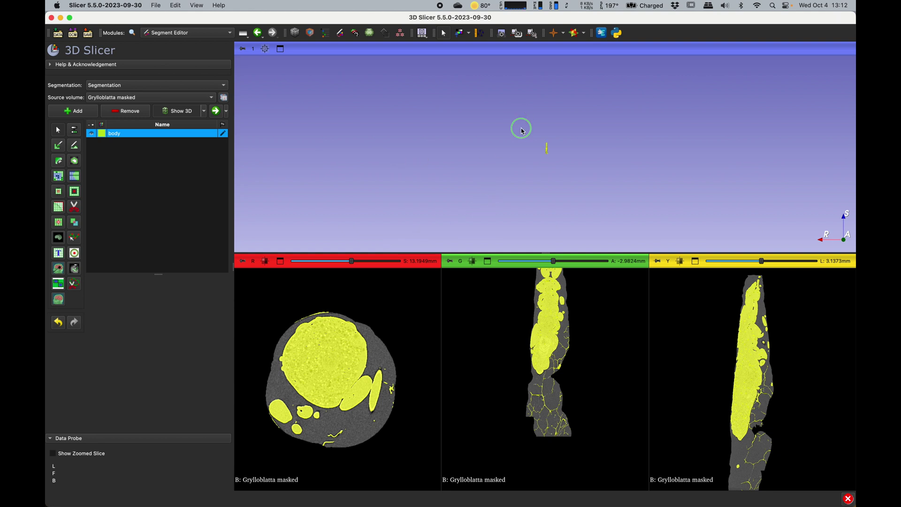
{"action": "left_click_drag", "start_coordinate": [519, 127], "coordinate": [374, 70]}
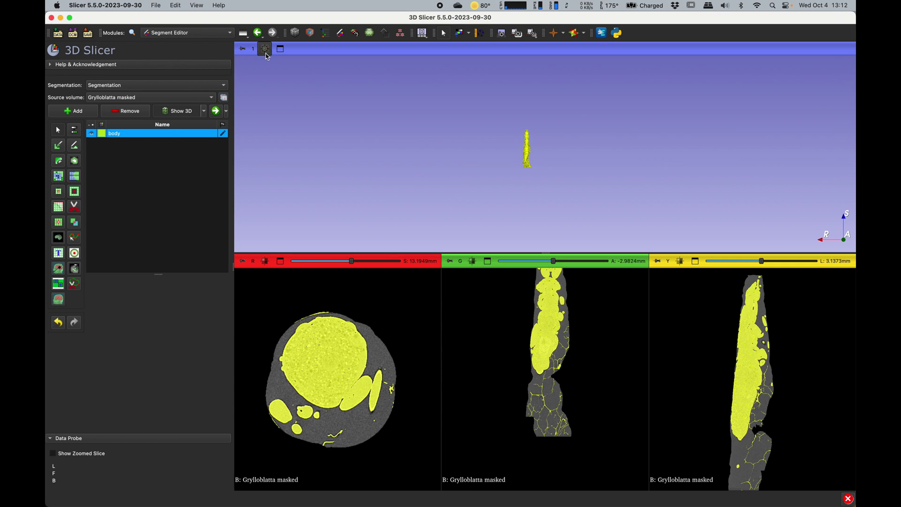
{"action": "scroll", "coordinate": [483, 84], "scroll_direction": "up", "scroll_amount": 8}
Examine the body segment's 3D surface from the side, back and underside of the insect.
{"action": "mouse_move", "coordinate": [491, 143]}
{"action": "left_mouse_down"}
{"action": "mouse_move", "coordinate": [479, 183]}
{"action": "mouse_move", "coordinate": [680, 178]}
{"action": "mouse_move", "coordinate": [609, 141]}
{"action": "left_mouse_up"}
{"action": "right_click_drag", "start_coordinate": [609, 180], "coordinate": [547, 153]}
{"action": "mouse_move", "coordinate": [547, 153]}
{"action": "left_mouse_down"}
{"action": "mouse_move", "coordinate": [546, 141]}
{"action": "mouse_move", "coordinate": [539, 207]}
{"action": "mouse_move", "coordinate": [526, 224]}
{"action": "mouse_move", "coordinate": [587, 154]}
{"action": "mouse_move", "coordinate": [586, 180]}
{"action": "mouse_move", "coordinate": [573, 159]}
{"action": "mouse_move", "coordinate": [627, 146]}
{"action": "mouse_move", "coordinate": [621, 108]}
{"action": "mouse_move", "coordinate": [579, 127]}
{"action": "left_mouse_up"}
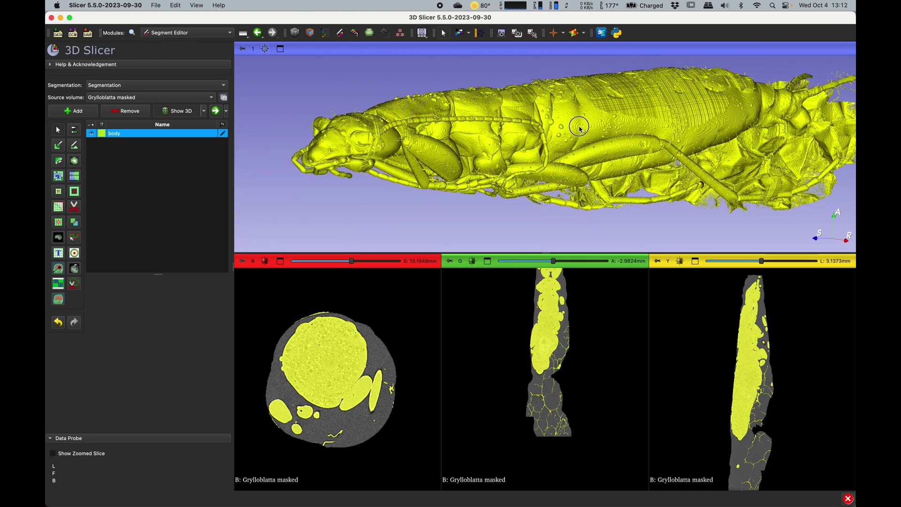
{"action": "mouse_move", "coordinate": [413, 117]}
{"action": "left_mouse_down"}
{"action": "mouse_move", "coordinate": [433, 158]}
{"action": "mouse_move", "coordinate": [660, 128]}
{"action": "mouse_move", "coordinate": [692, 155]}
{"action": "left_mouse_up"}
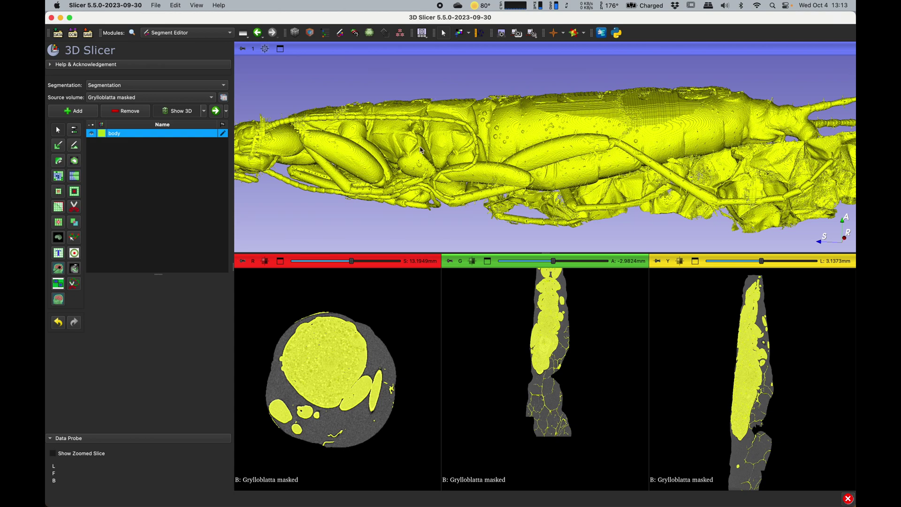
{"action": "mouse_move", "coordinate": [423, 162]}
{"action": "left_mouse_down"}
{"action": "mouse_move", "coordinate": [681, 159]}
{"action": "mouse_move", "coordinate": [470, 139]}
{"action": "mouse_move", "coordinate": [485, 127]}
{"action": "mouse_move", "coordinate": [485, 189]}
{"action": "left_mouse_up"}
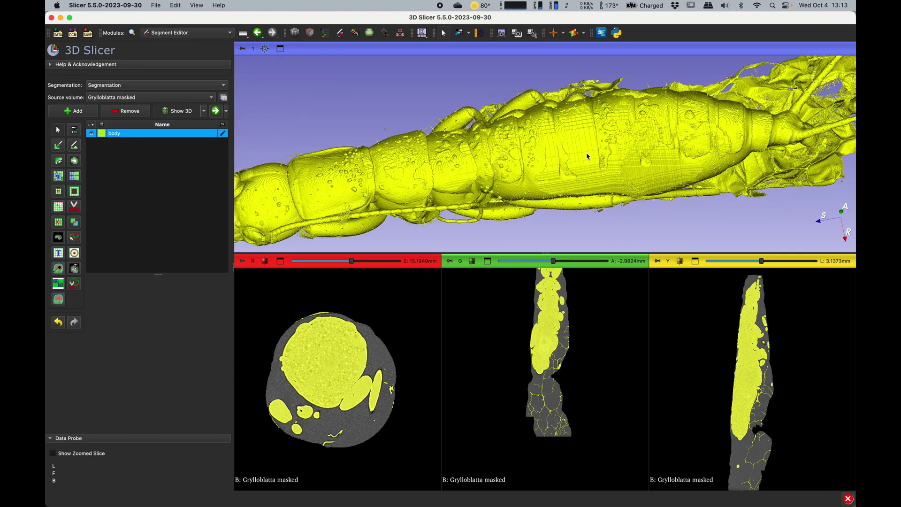
{"action": "left_click_drag", "start_coordinate": [688, 137], "coordinate": [684, 169]}
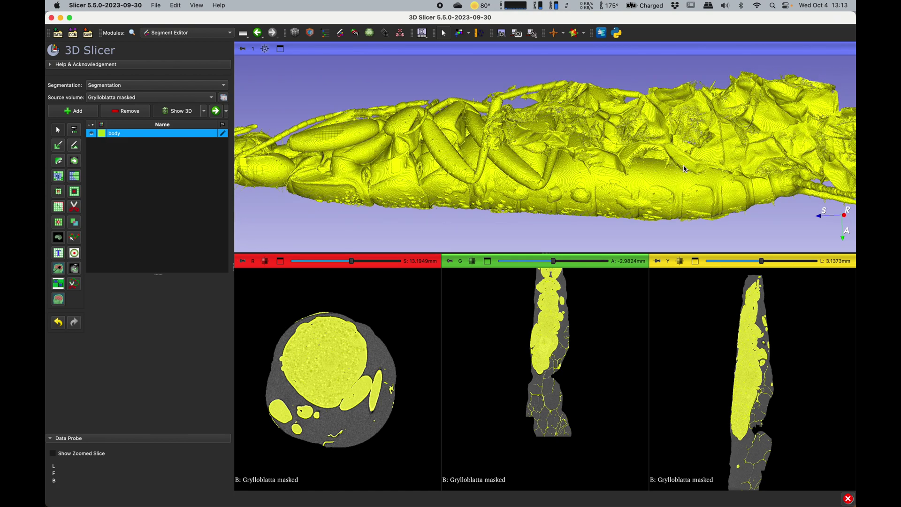